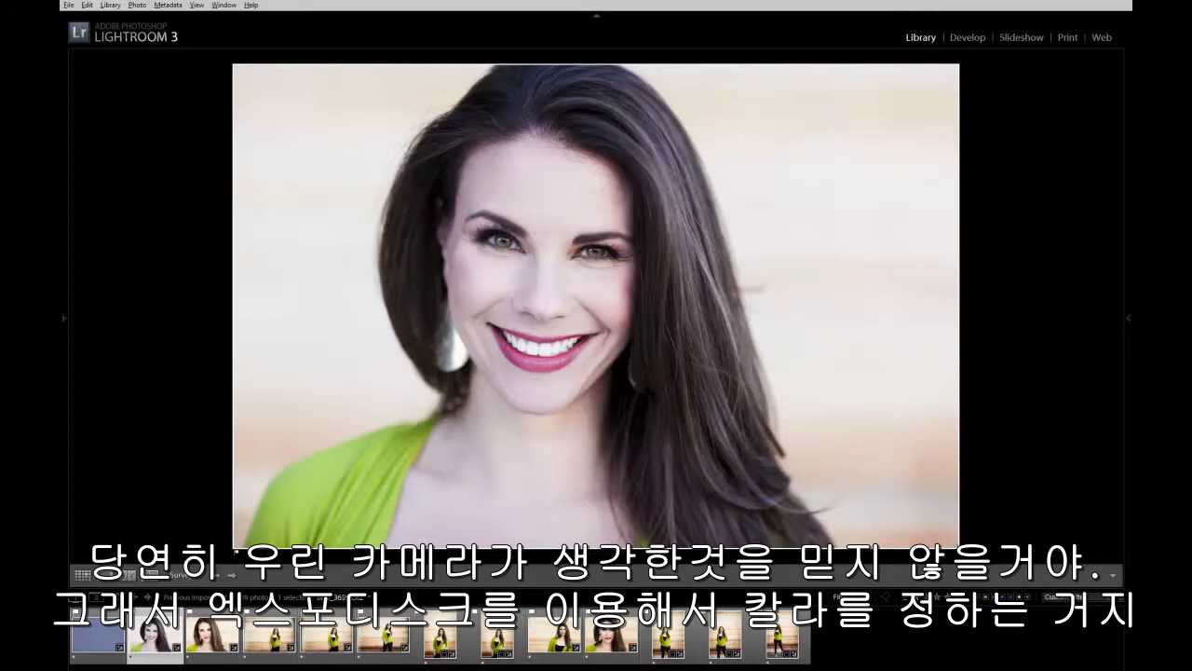
Compare the smiling close-up with the closed-mouth close-up, and open the blue target photo for developing.
{"action": "left_click", "coordinate": [614, 649], "text": "ctrl"}
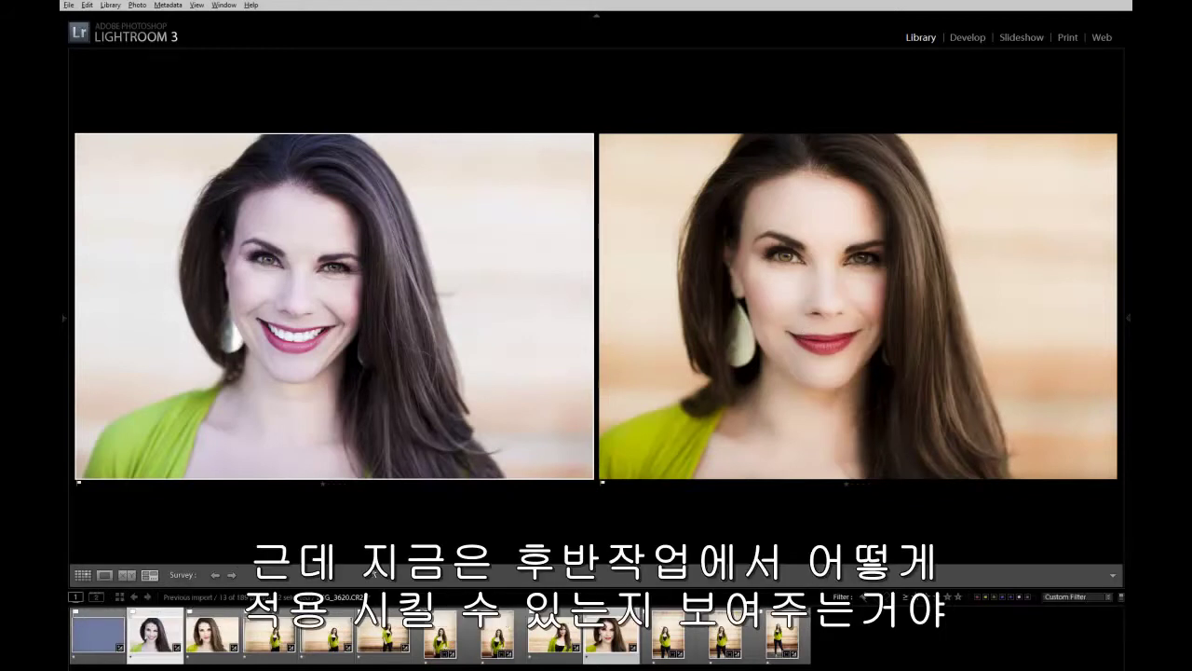
{"action": "double_click", "coordinate": [102, 639]}
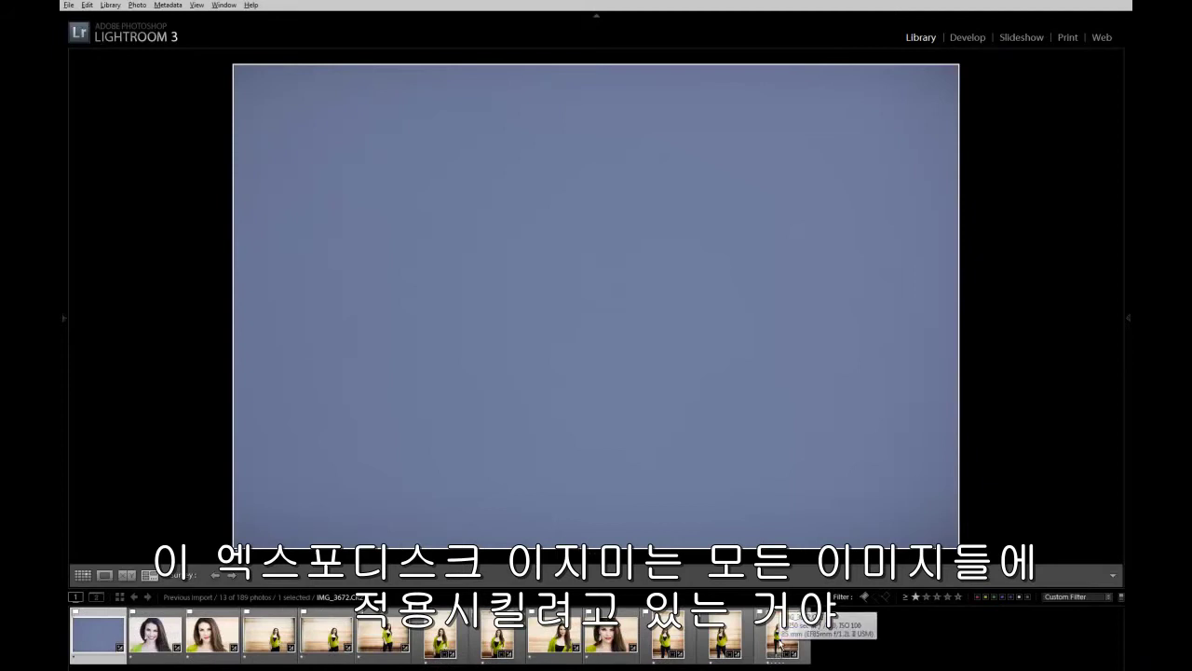
{"action": "left_click", "coordinate": [969, 39]}
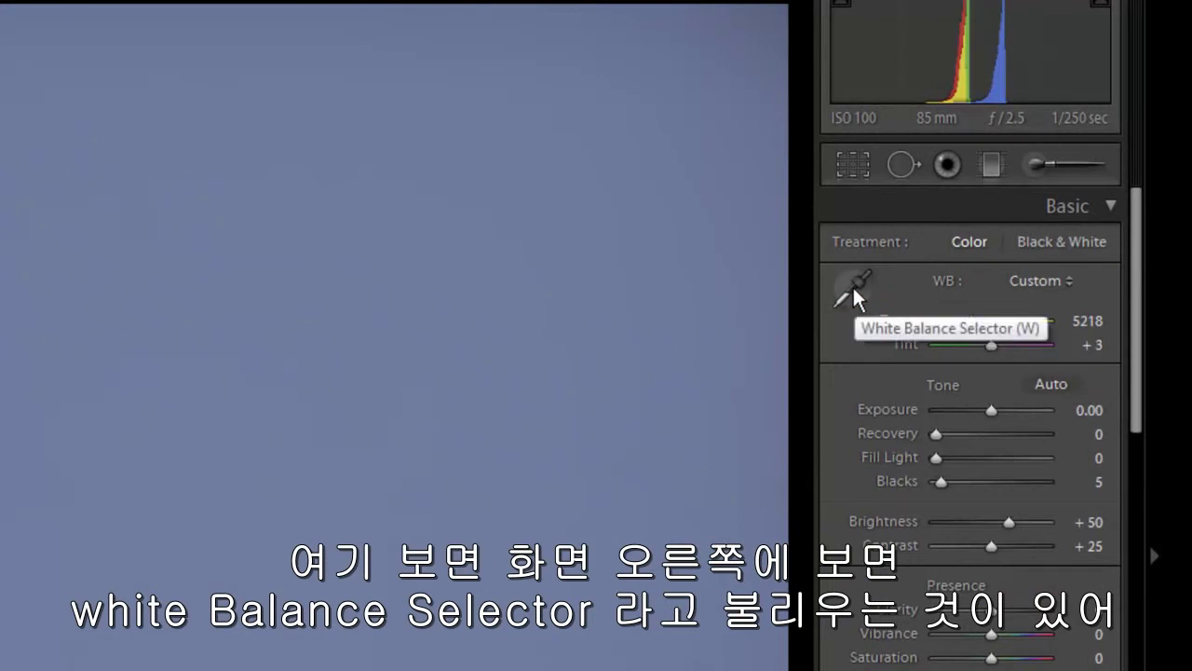
Try an exposure of -2.44 and one of +1.70 on the blue target photo, and reset the exposure.
{"action": "left_click", "coordinate": [854, 290]}
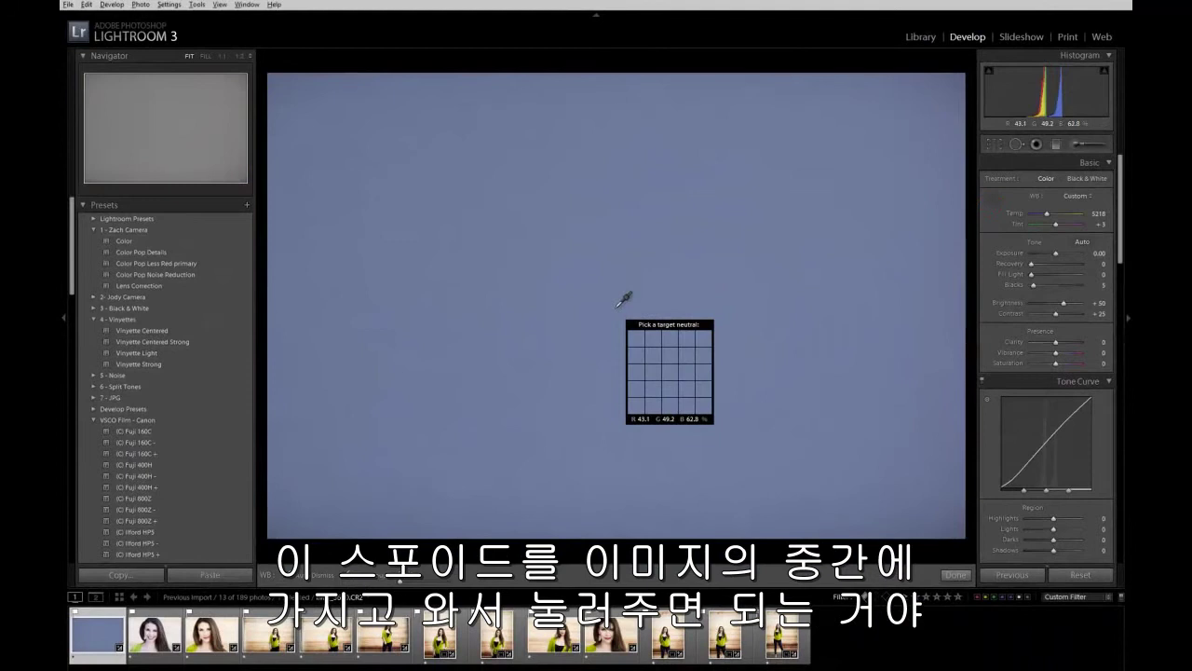
{"action": "left_click", "coordinate": [993, 201]}
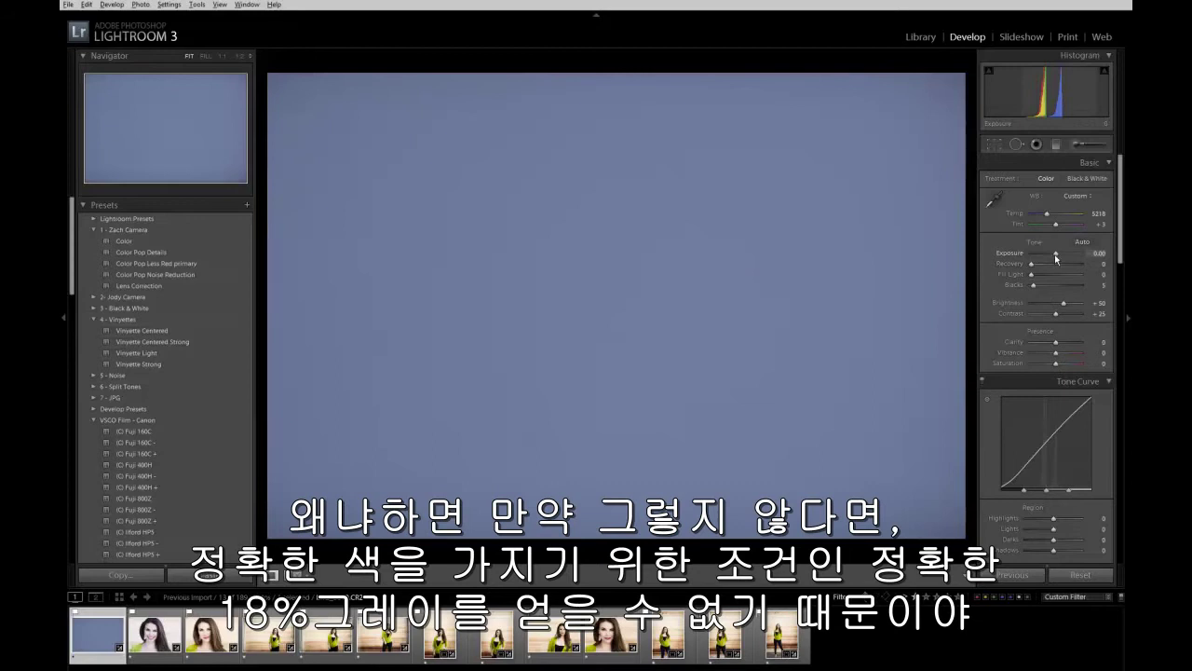
{"action": "left_click_drag", "start_coordinate": [1056, 258], "coordinate": [1041, 260]}
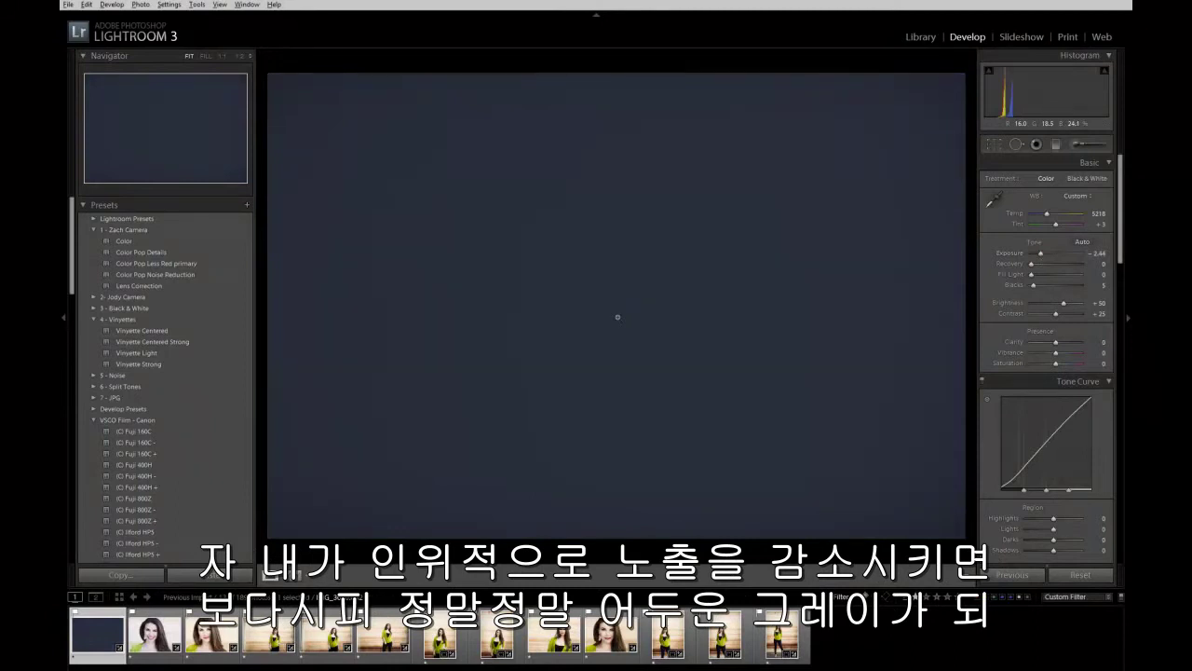
{"action": "left_click", "coordinate": [1065, 255]}
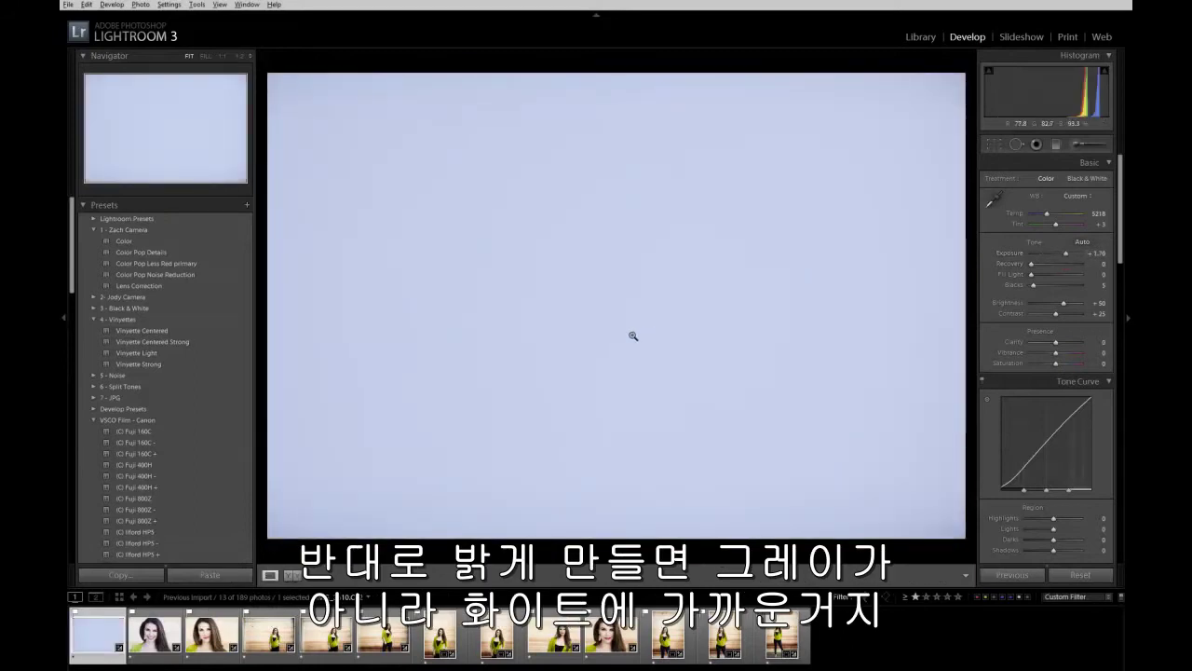
{"action": "double_click", "coordinate": [1067, 254]}
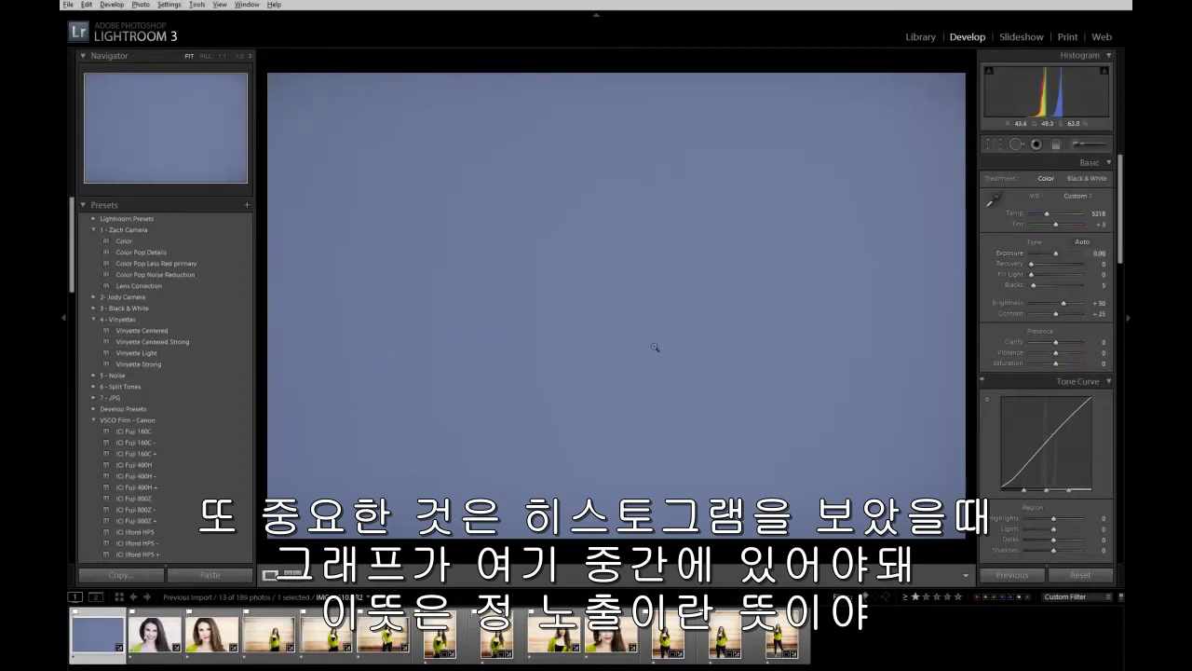
Try sampling the blue target photo as neutral with the White Balance Selector twice, undoing each white balance change.
{"action": "left_click", "coordinate": [993, 204]}
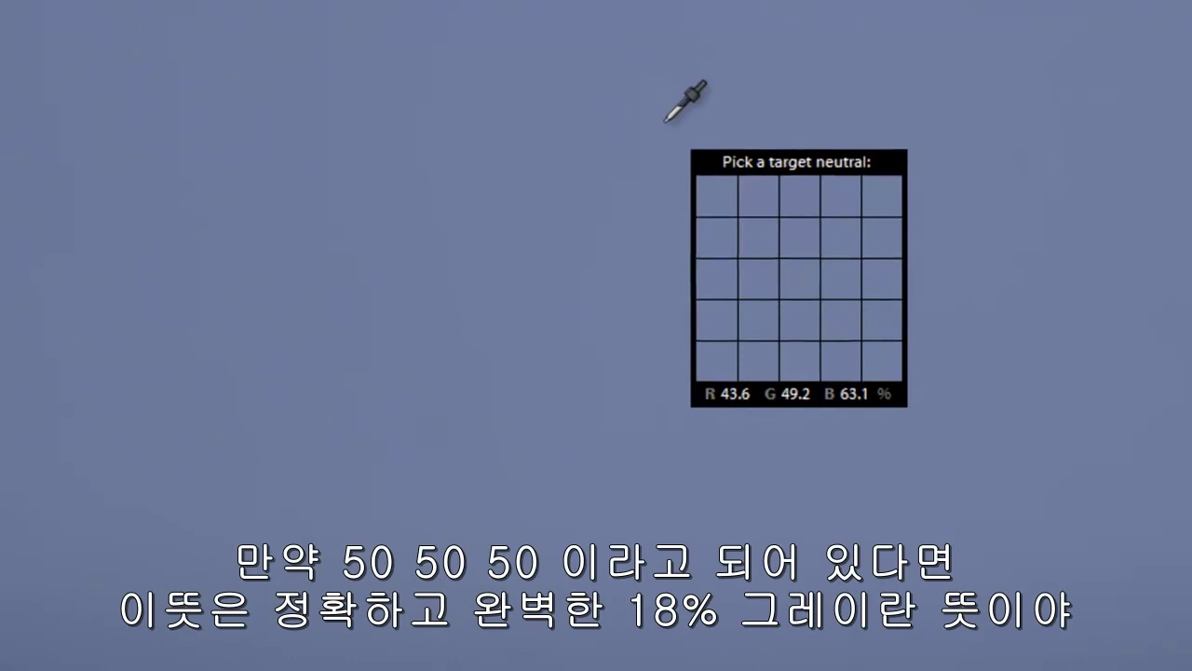
{"action": "left_click", "coordinate": [667, 119]}
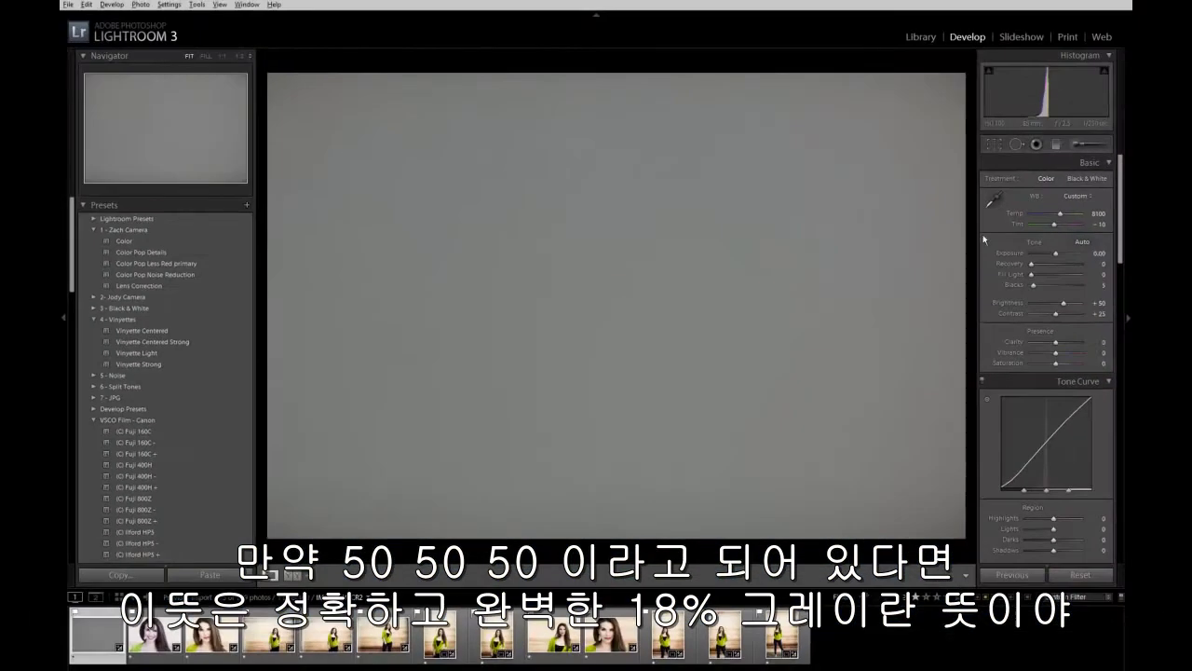
{"action": "key", "text": "ctrl+z"}
{"action": "left_click", "coordinate": [995, 204]}
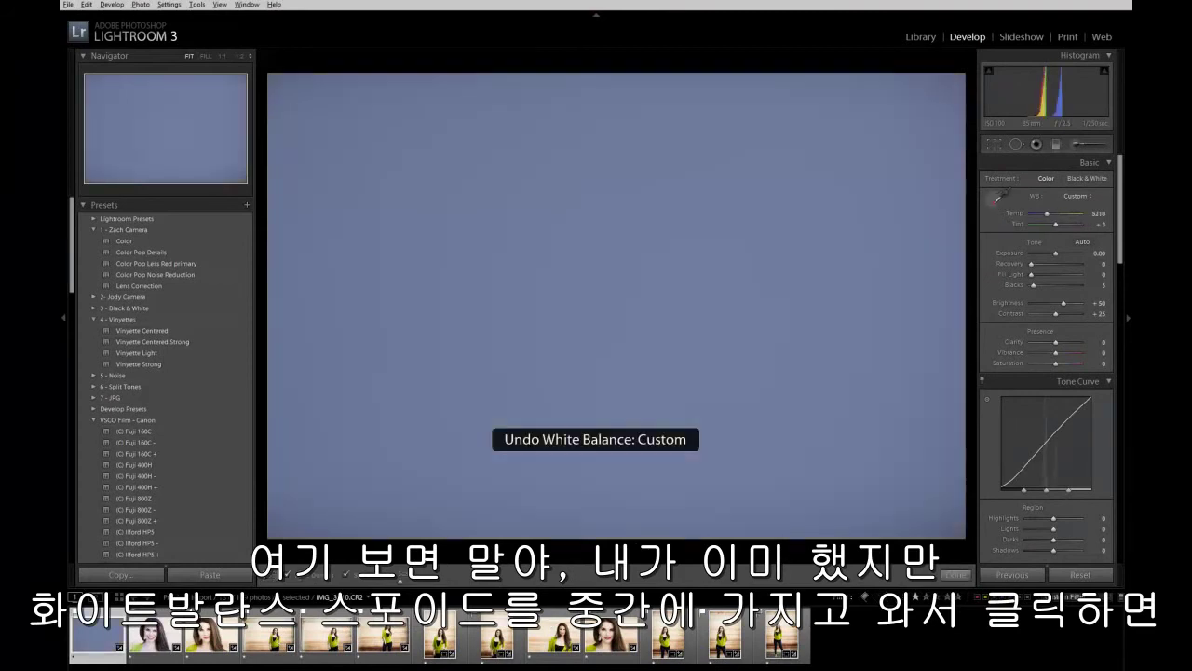
{"action": "left_click", "coordinate": [613, 289]}
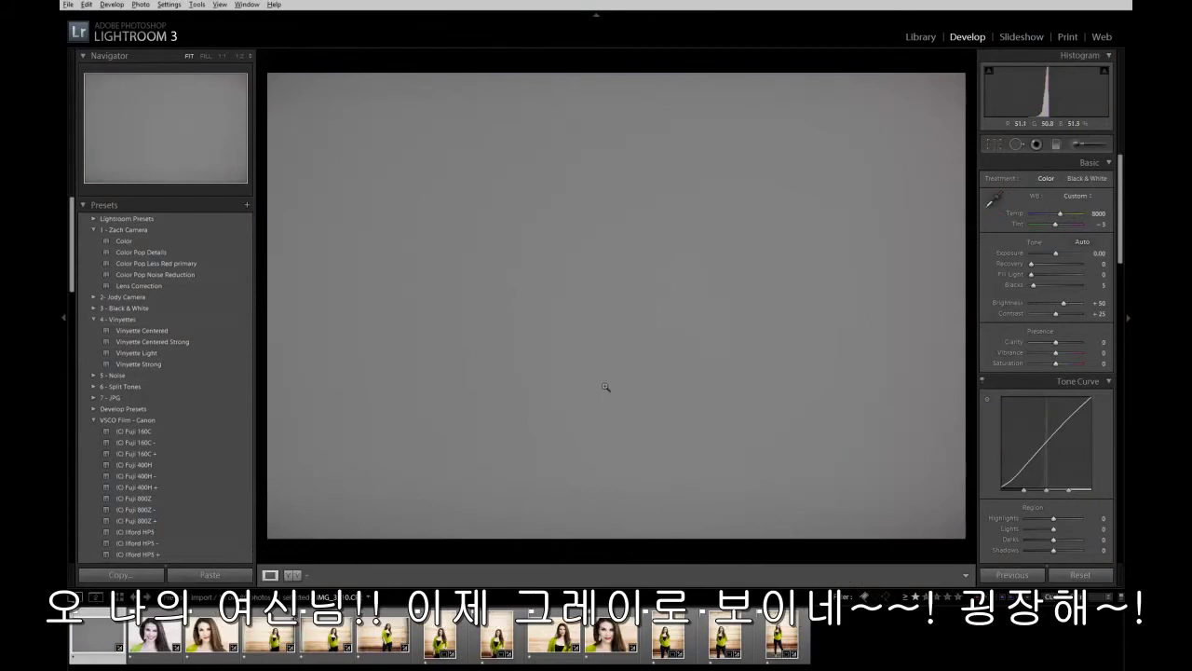
{"action": "key", "text": "ctrl+z"}
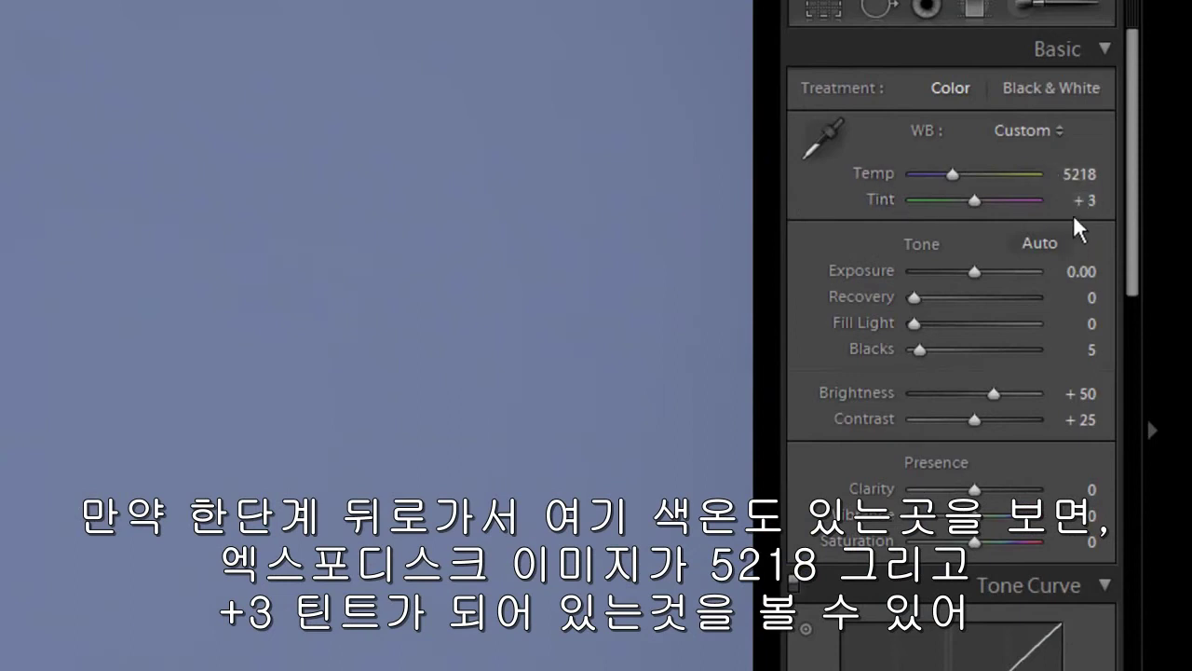
Sample the blue target photo as neutral for Temp 8200 and Tint -3, and synchronize only White Balance across all filmstrip photos.
{"action": "left_click", "coordinate": [824, 137]}
{"action": "left_click", "coordinate": [363, 347]}
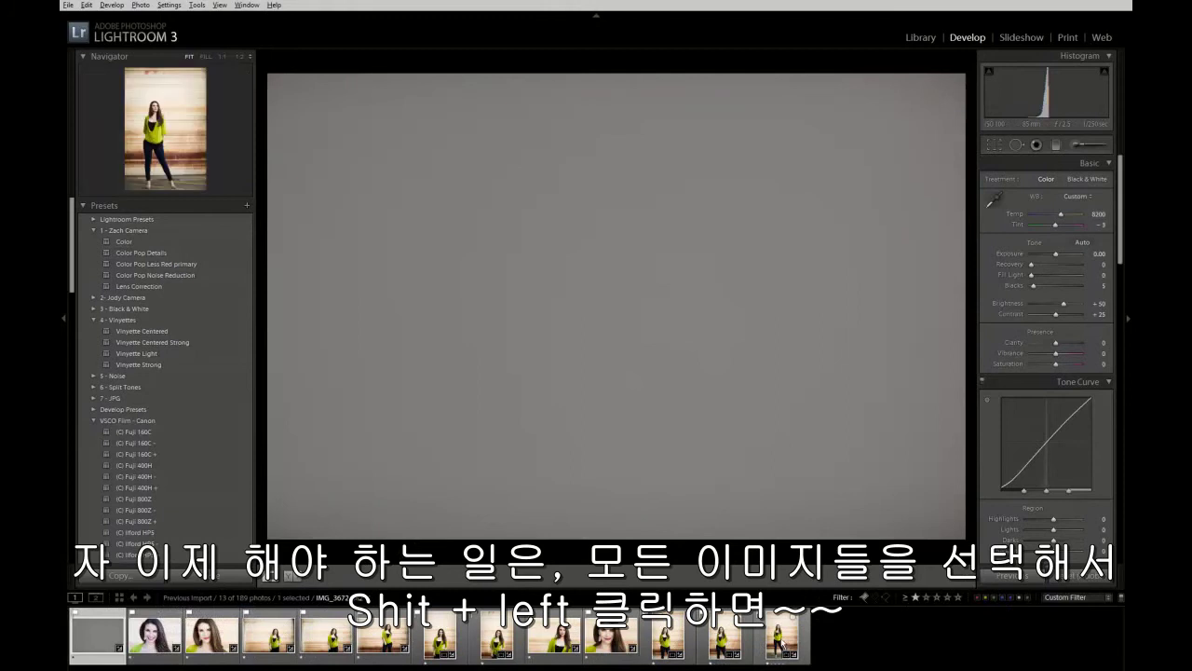
{"action": "left_click", "coordinate": [782, 641], "text": "shift"}
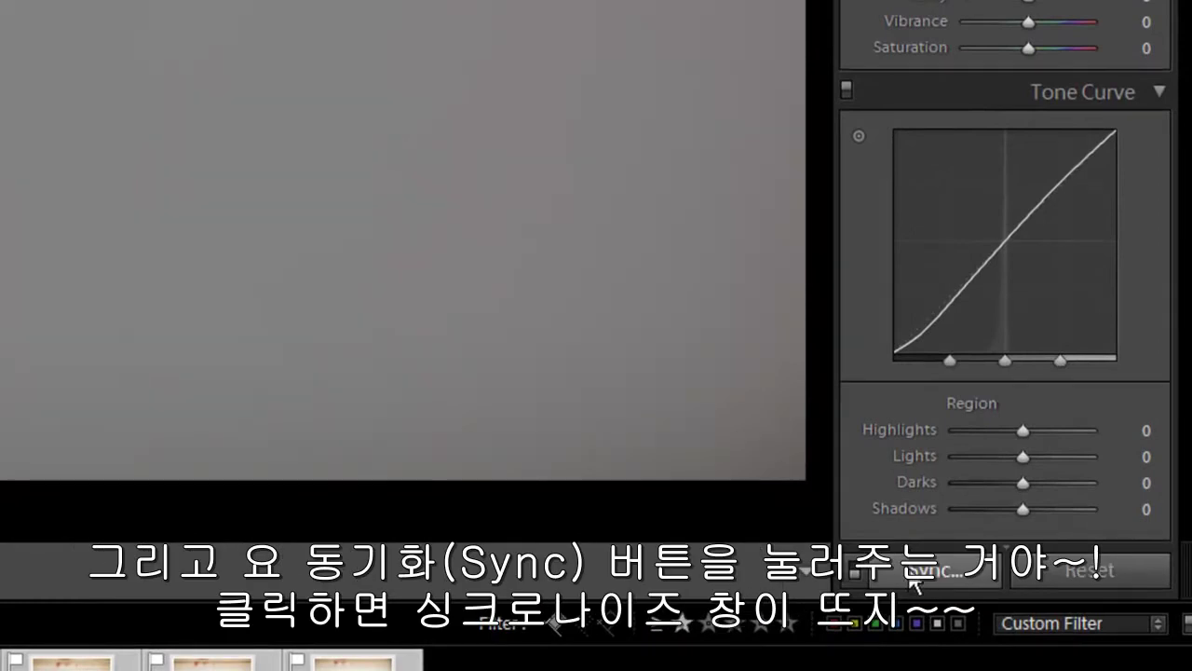
{"action": "left_click", "coordinate": [915, 583]}
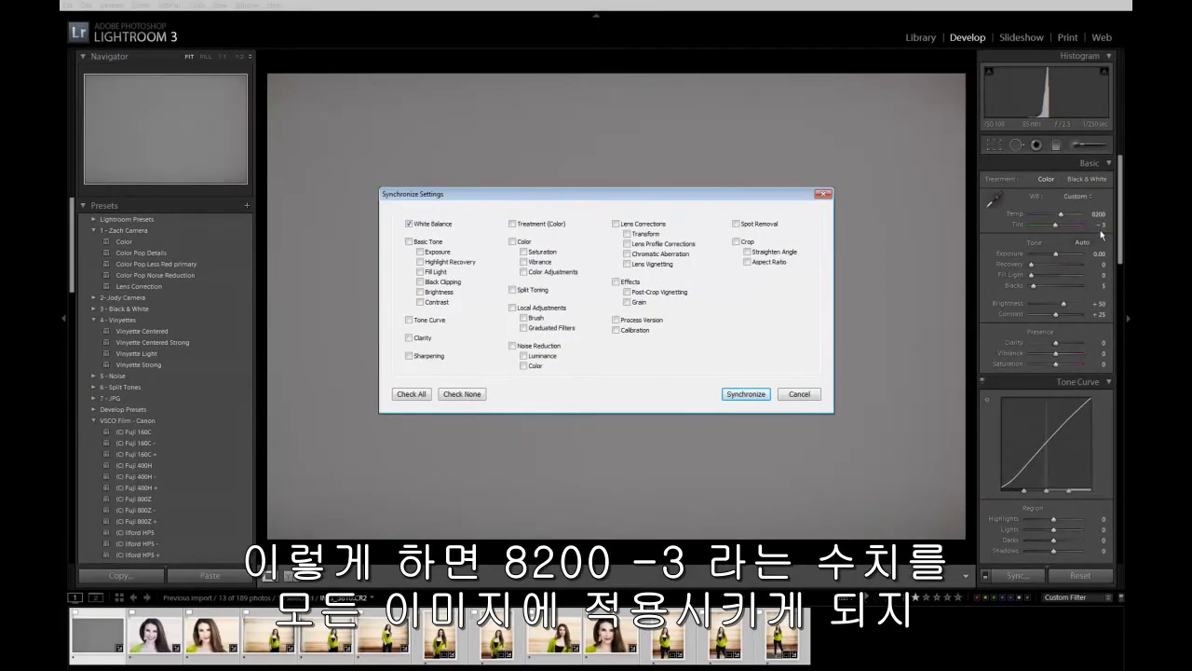
{"action": "left_click", "coordinate": [744, 394]}
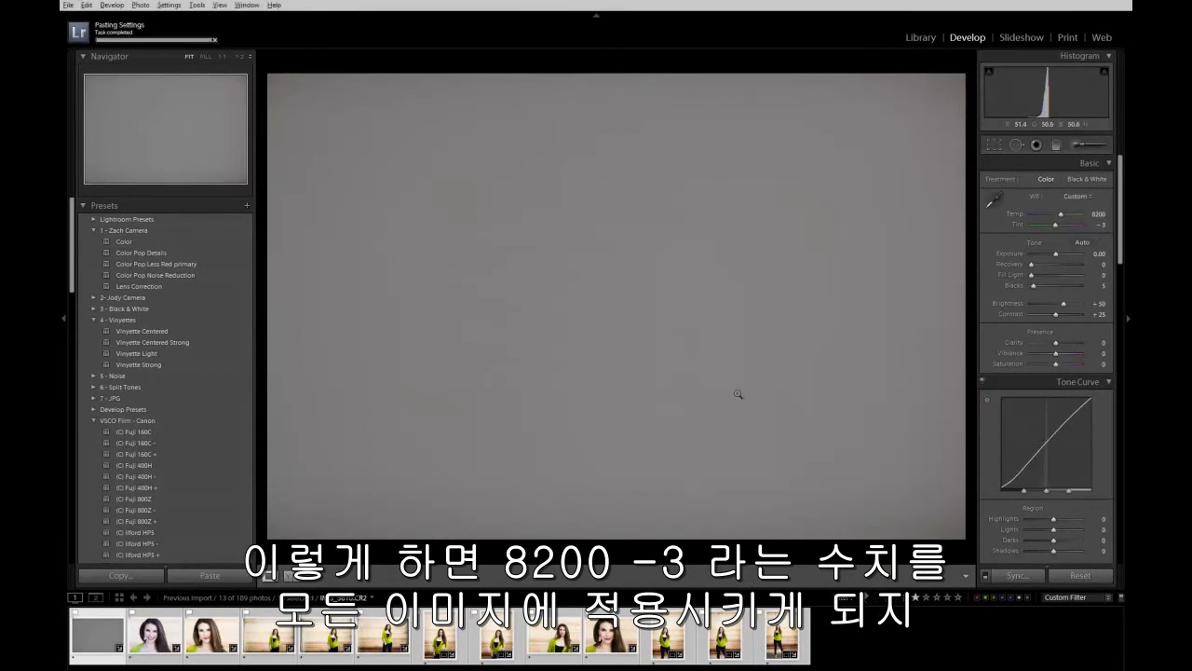
Compare the smiling close-up portrait before and after the white balance correction.
{"action": "left_click", "coordinate": [153, 638]}
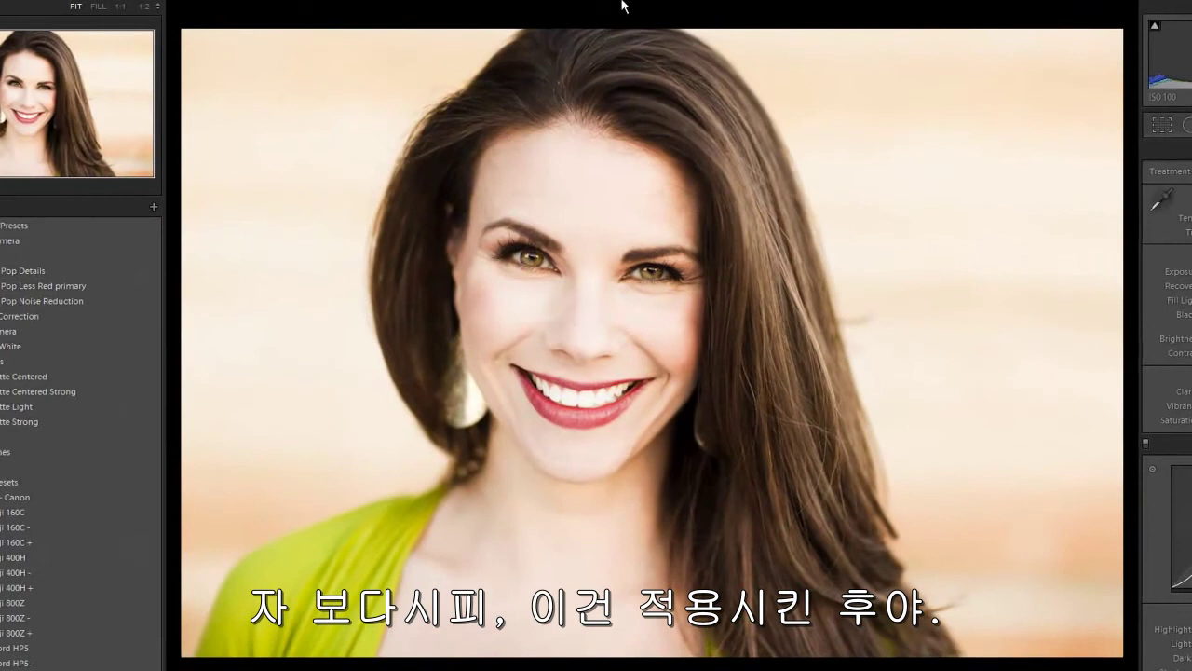
{"action": "key", "text": "backslash"}
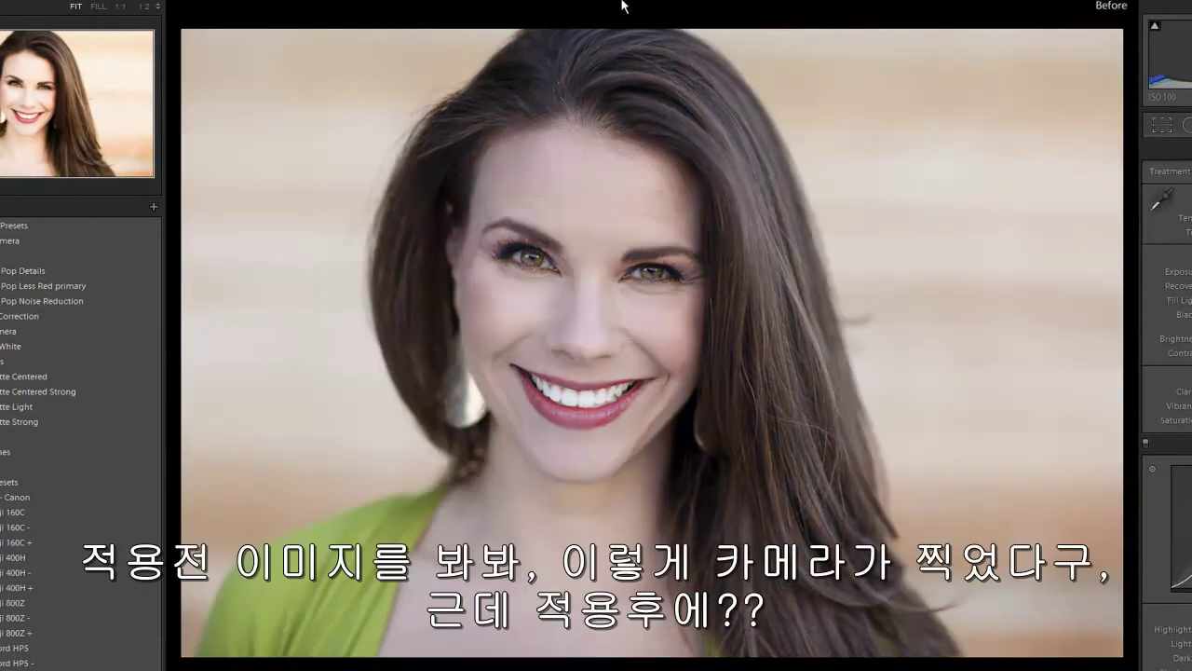
{"action": "key", "text": "backslash"}
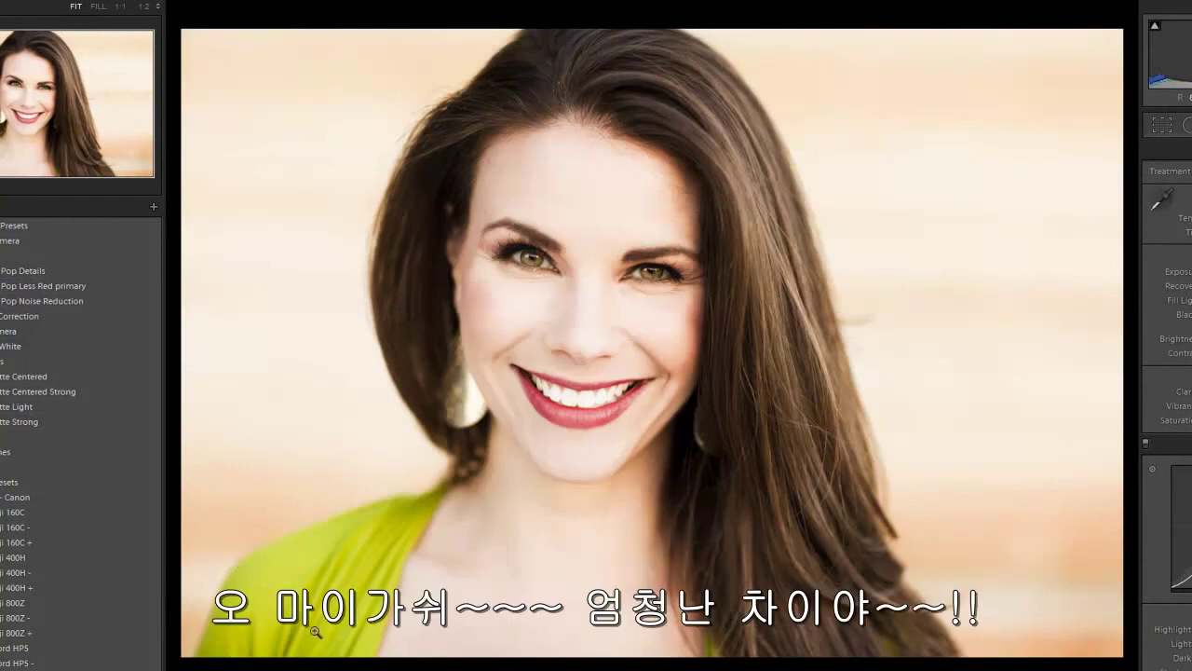
Examine the corrected colour in the remaining photos one by one, ending on the closed-mouth close-up with the large earring.
{"action": "key", "text": "Right"}
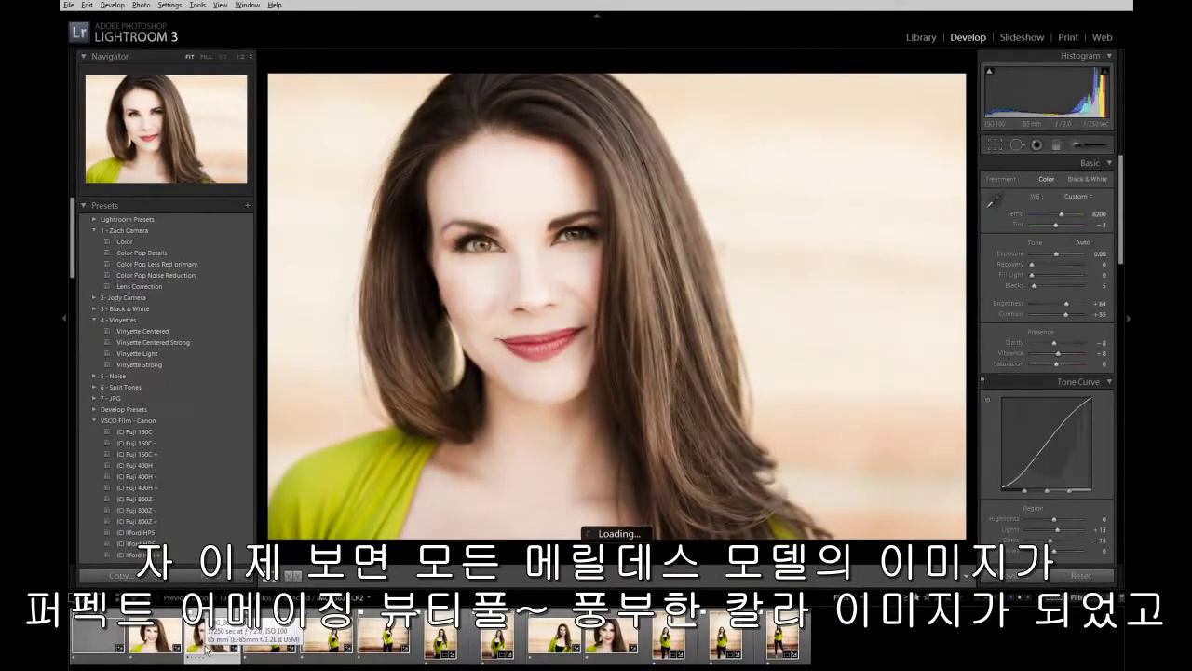
{"action": "key", "text": "Right"}
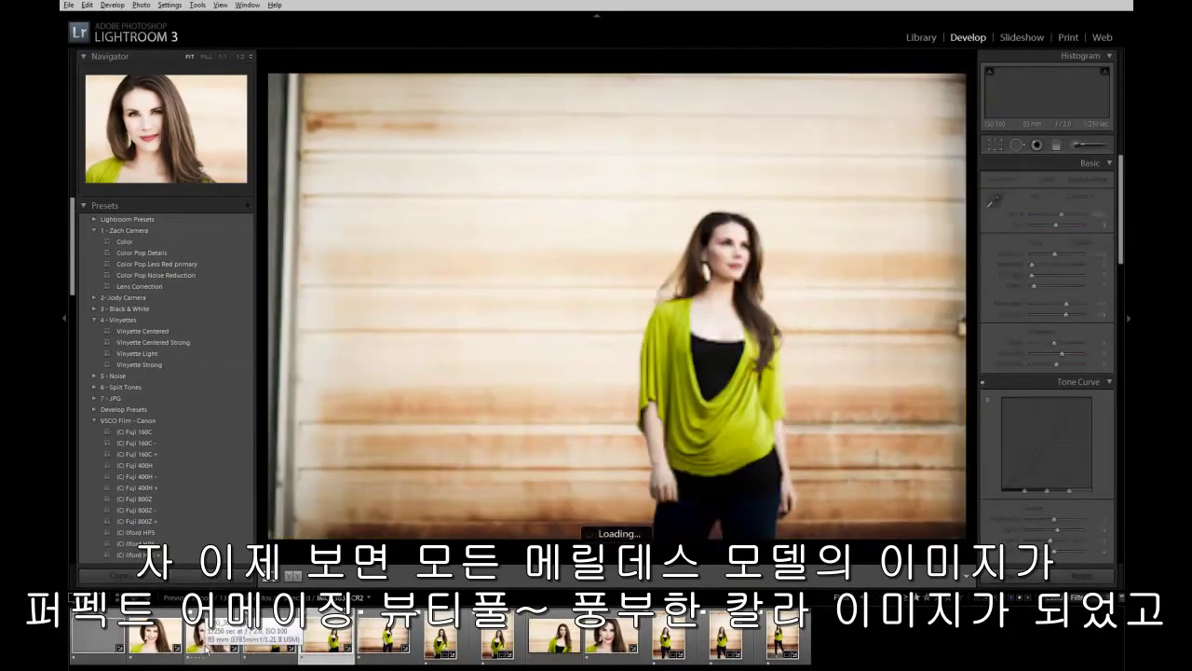
{"action": "key", "text": "Right"}
{"action": "key", "text": "Right"}
{"action": "key", "text": "Right"}
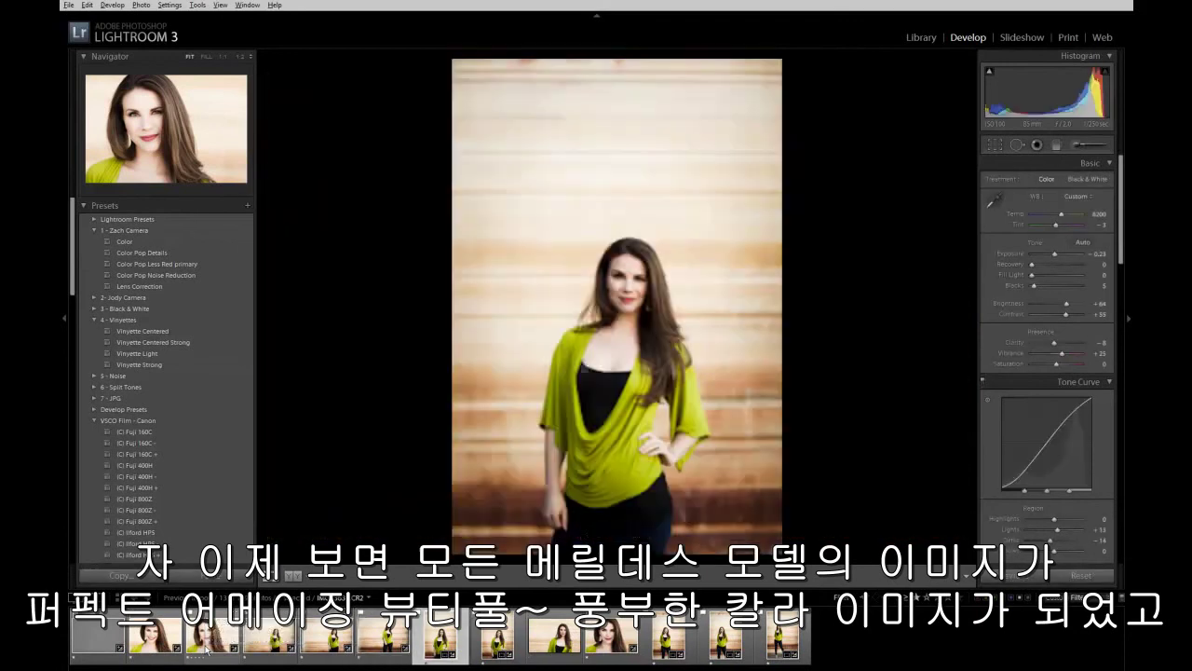
{"action": "key", "text": "Right"}
{"action": "key", "text": "Right"}
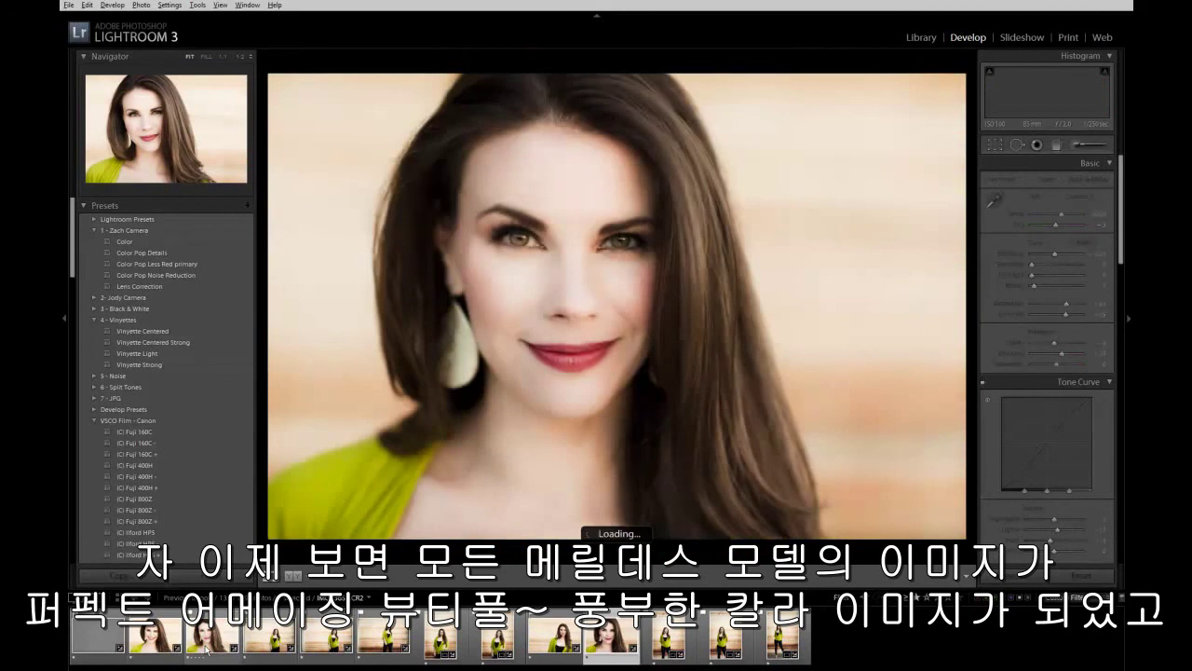
{"action": "key", "text": "Right"}
{"action": "key", "text": "Right"}
{"action": "key", "text": "Right"}
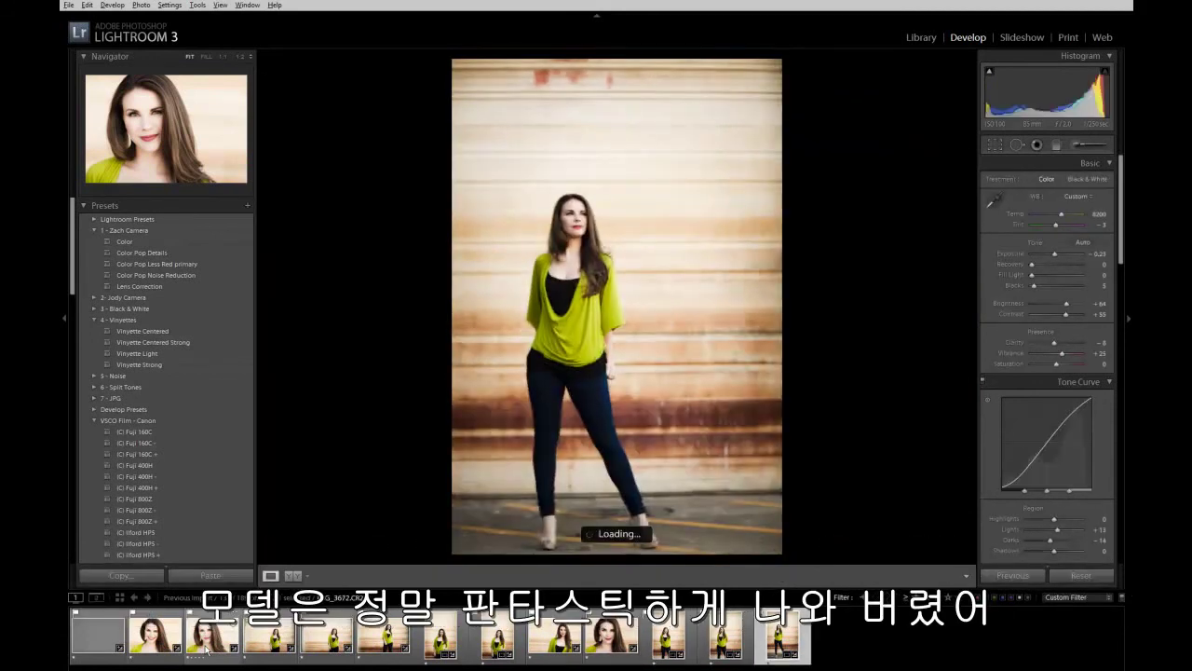
{"action": "left_click", "coordinate": [606, 647]}
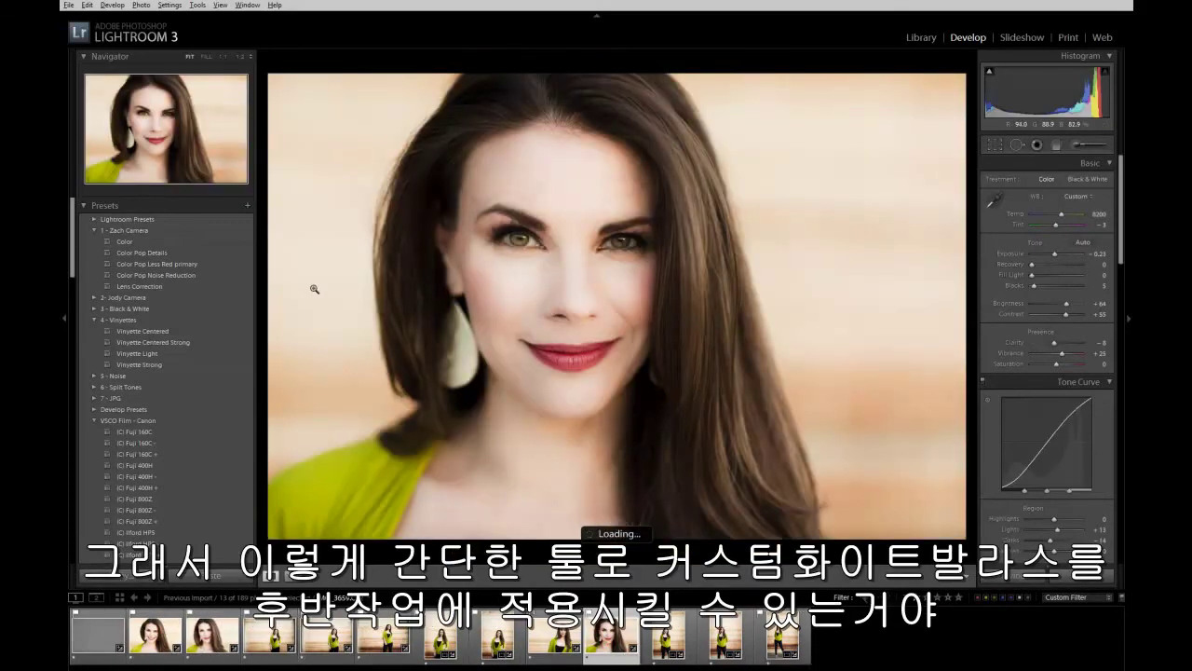